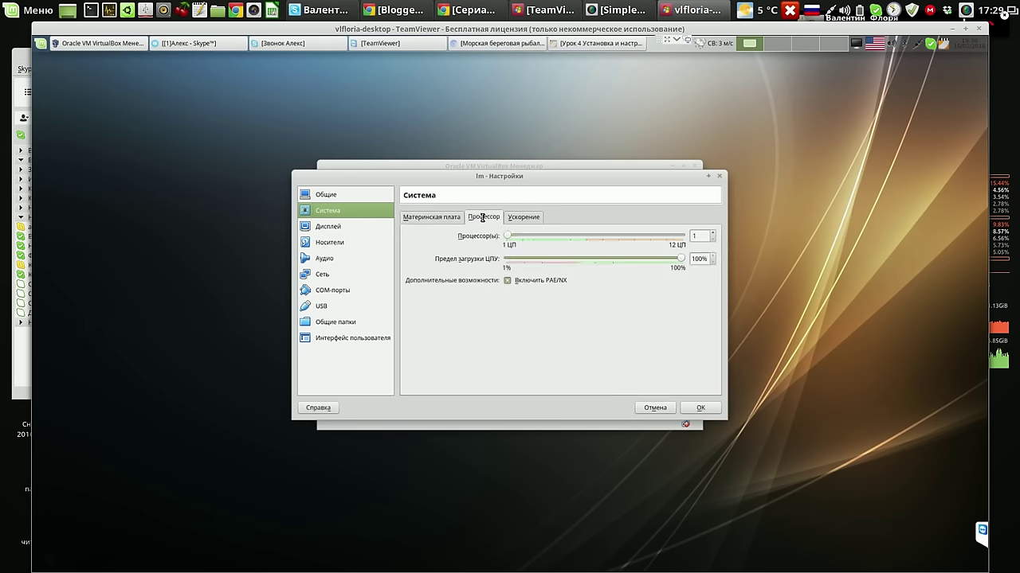
- Set the lm virtual machine's processor count to 3
click(712, 232)
click(713, 232)
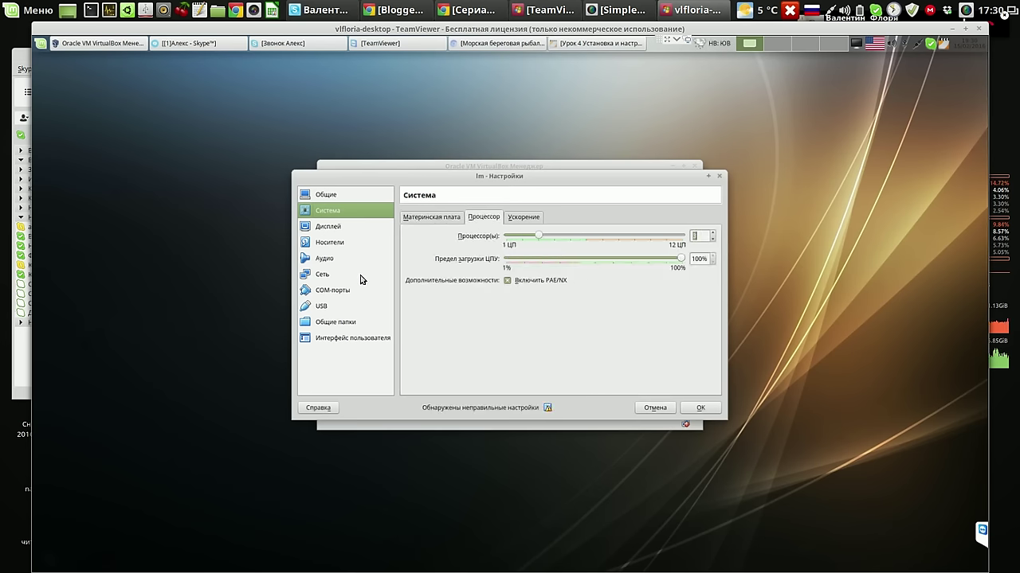
key(Down)
key(Down)
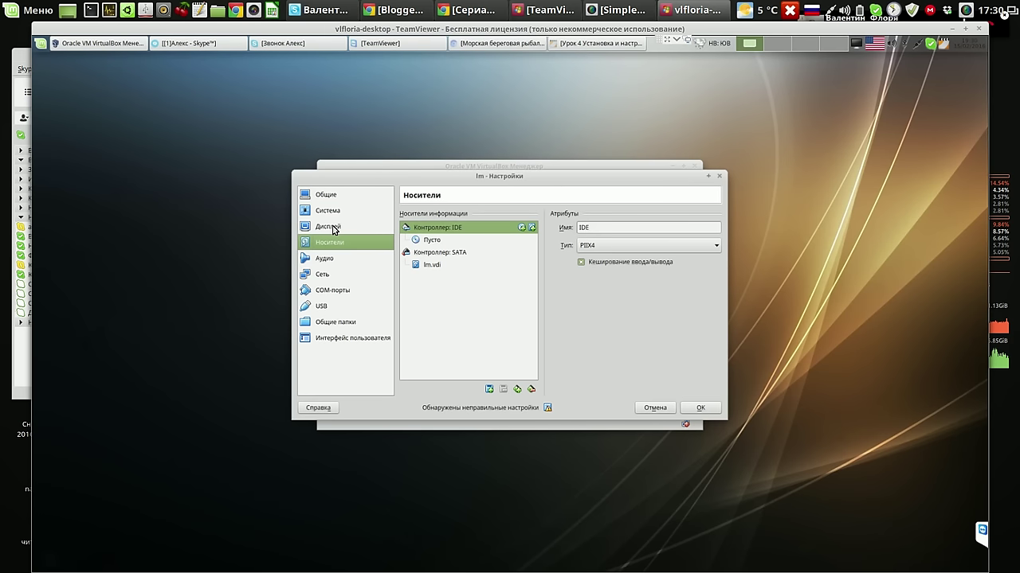
key(Down)
key(Tab)
key(space)
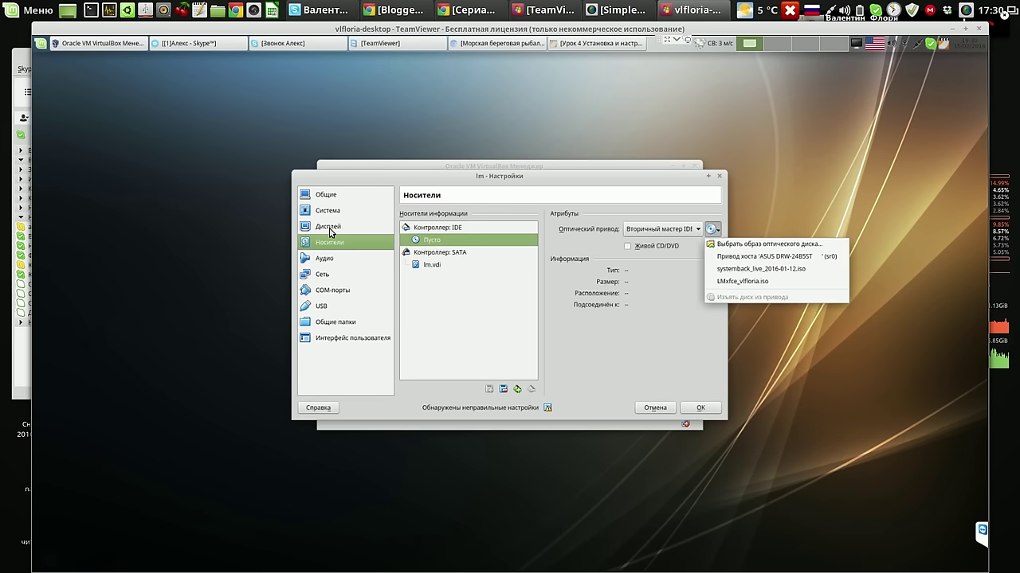
click(329, 230)
- Set the virtual machine's video memory to 120 MB in the display settings
click(329, 230)
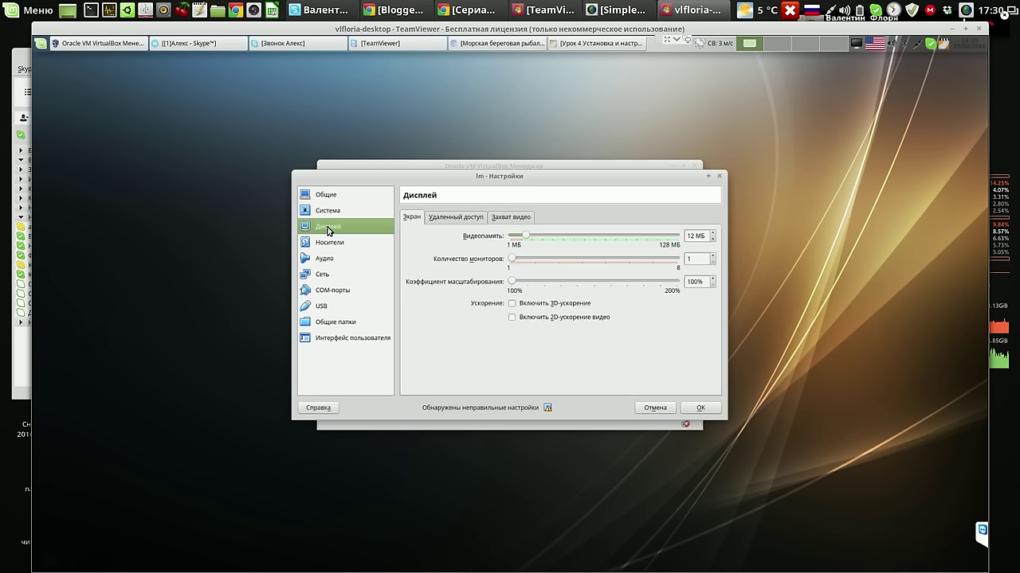
drag(524, 237, 664, 239)
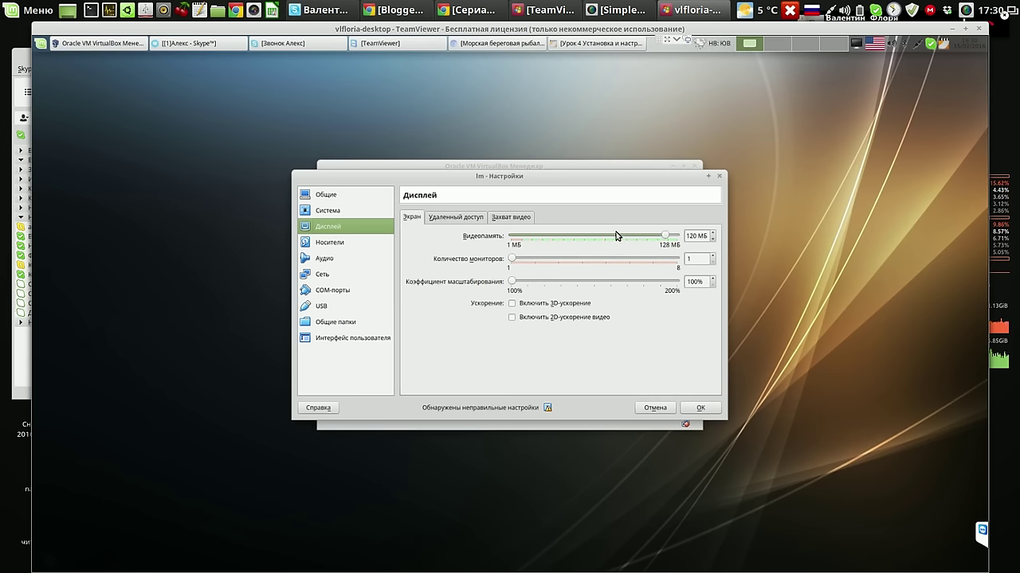
- Browse for an optical disc image for the empty IDE drive in the data_extenshen/ПРОГРАММЫ/ОС/LINUX folder
click(333, 246)
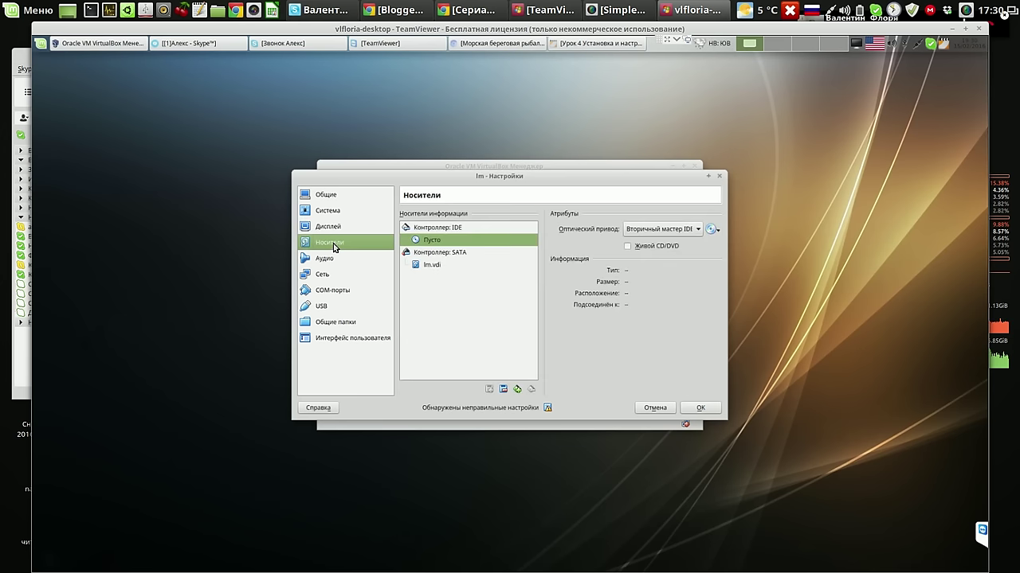
click(712, 230)
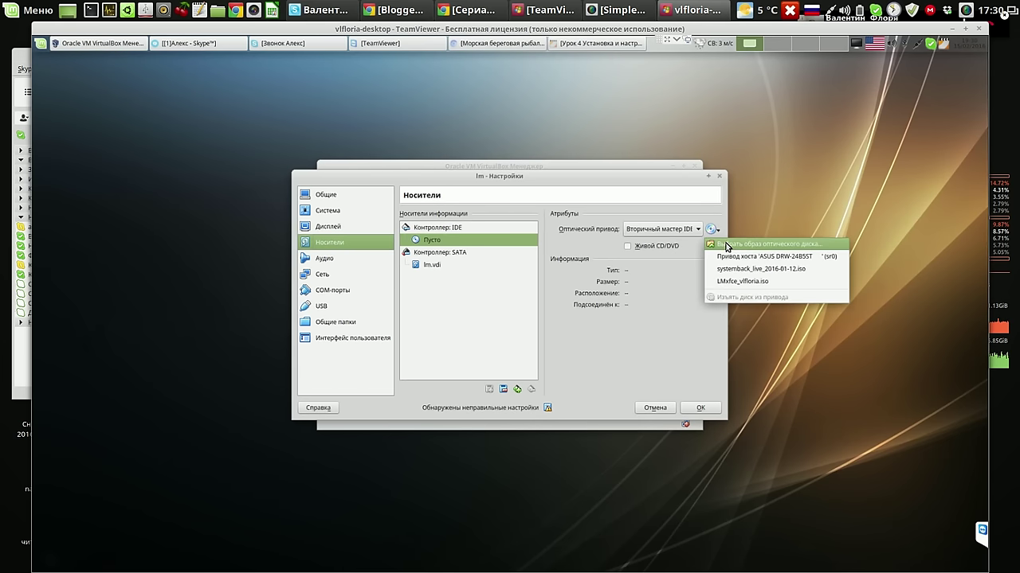
click(717, 244)
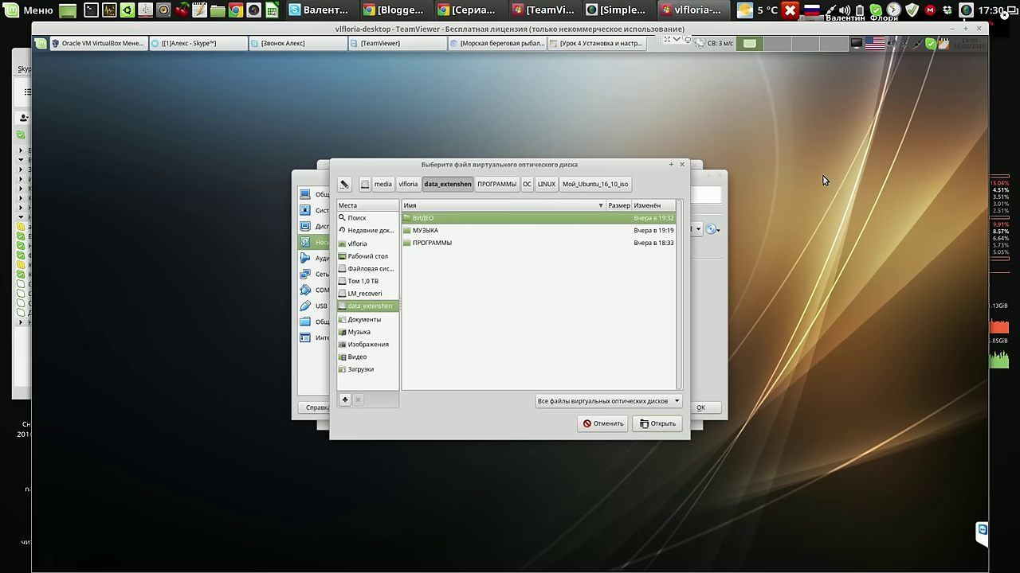
key(Down)
key(Down)
key(Return)
key(Down)
key(Down)
key(Down)
key(Return)
key(Return)
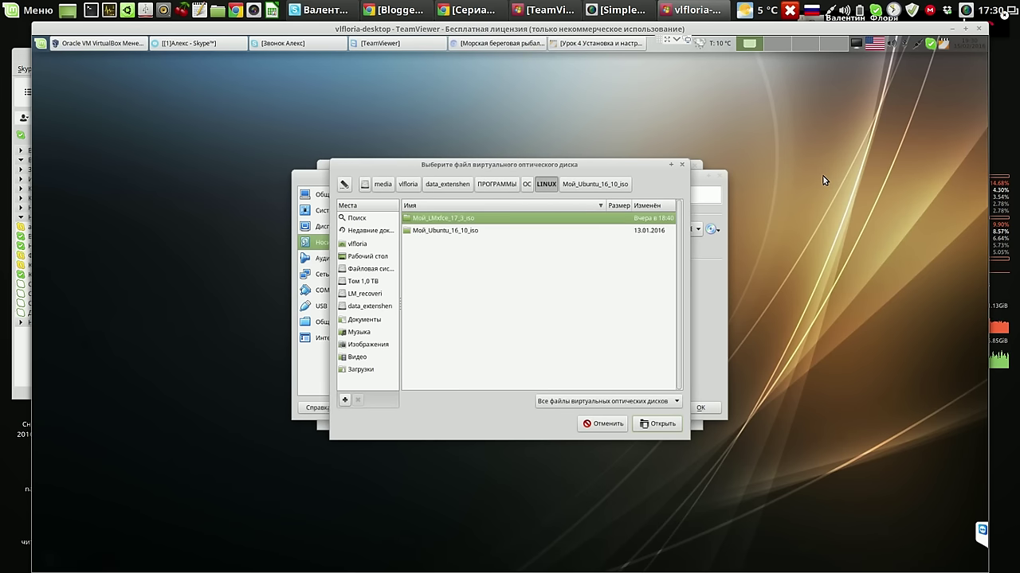
- Load LMxfce_vlfloria.iso from Мой_LMxfce_17_3_iso/15022016 into the optical drive and save the virtual machine's settings
key(Return)
key(Down)
key(Return)
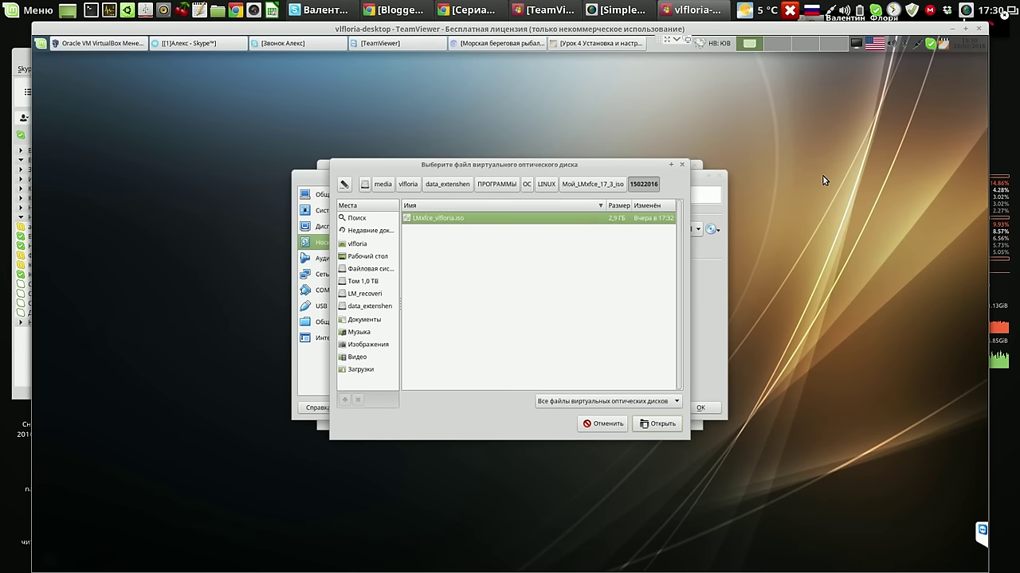
key(Return)
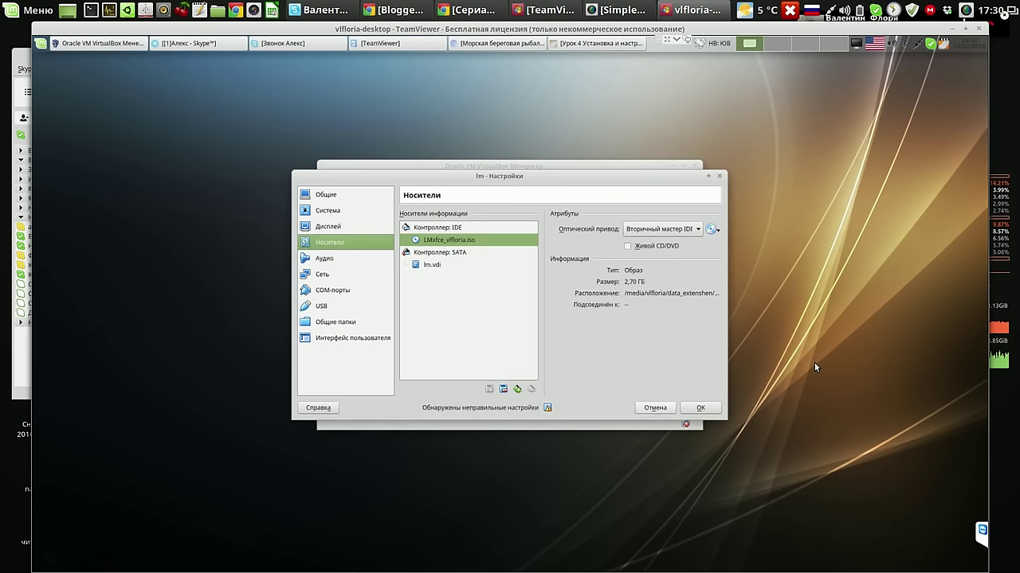
key(Return)
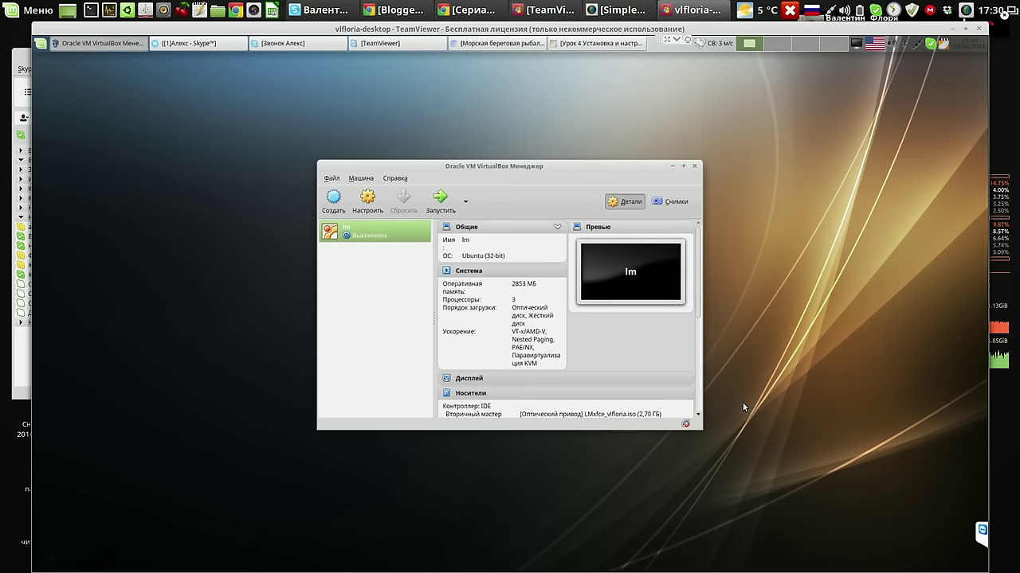
- Try to start the lm virtual machine, examine the error details and close the error dialog
key(Return)
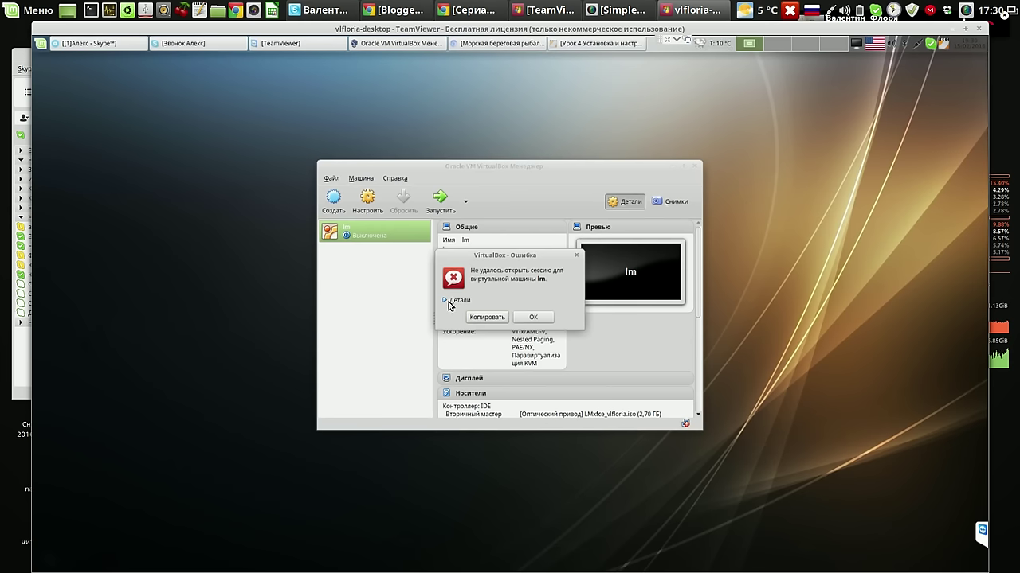
click(460, 301)
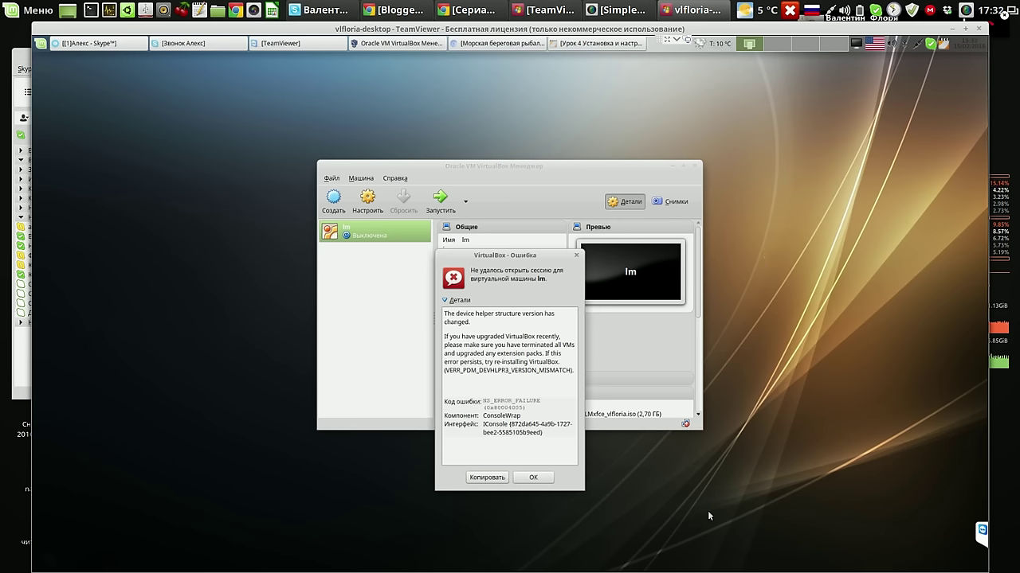
click(534, 477)
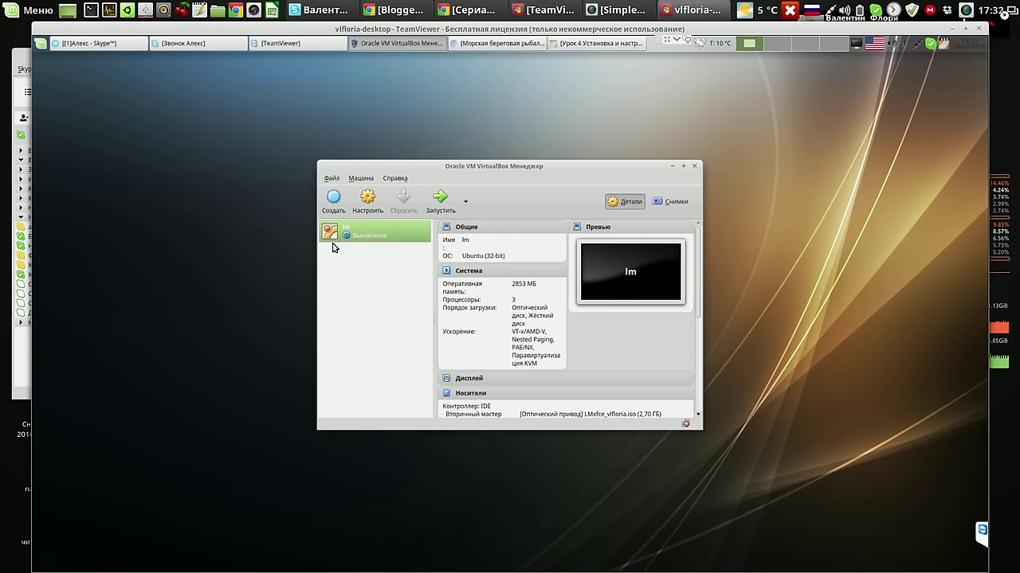
- Disable the USB controller in the lm virtual machine's settings and save the change
click(367, 203)
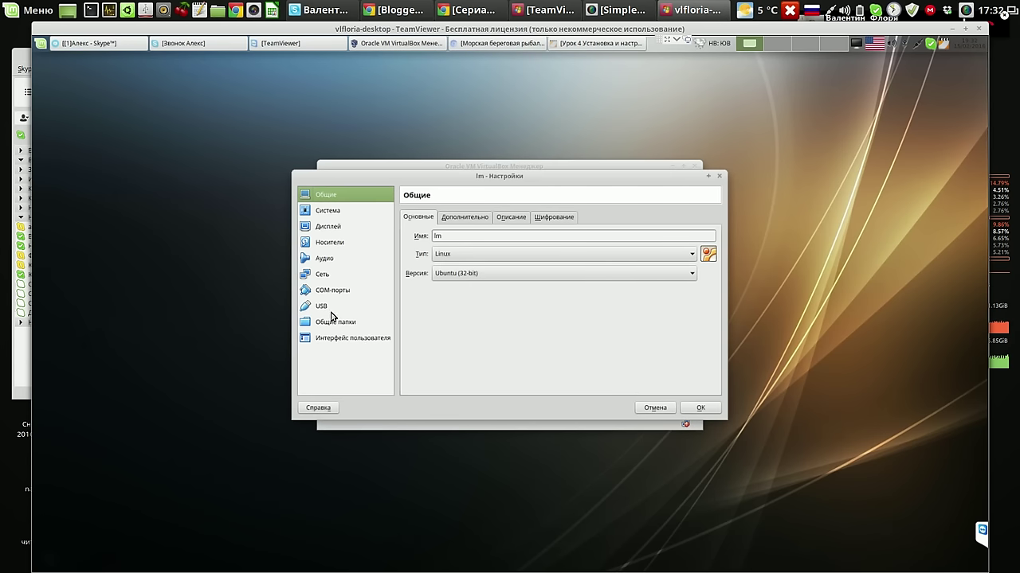
click(328, 308)
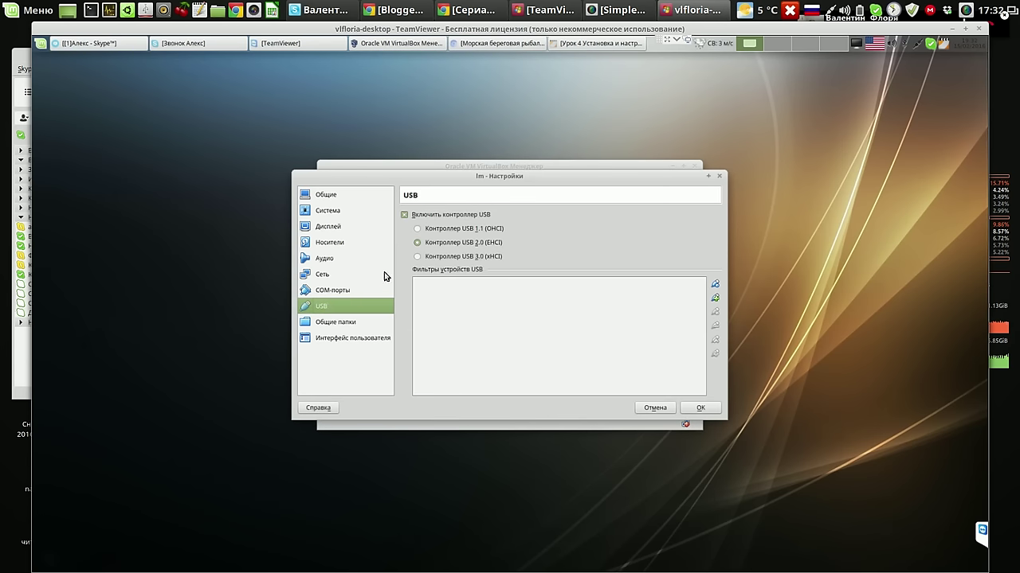
click(405, 215)
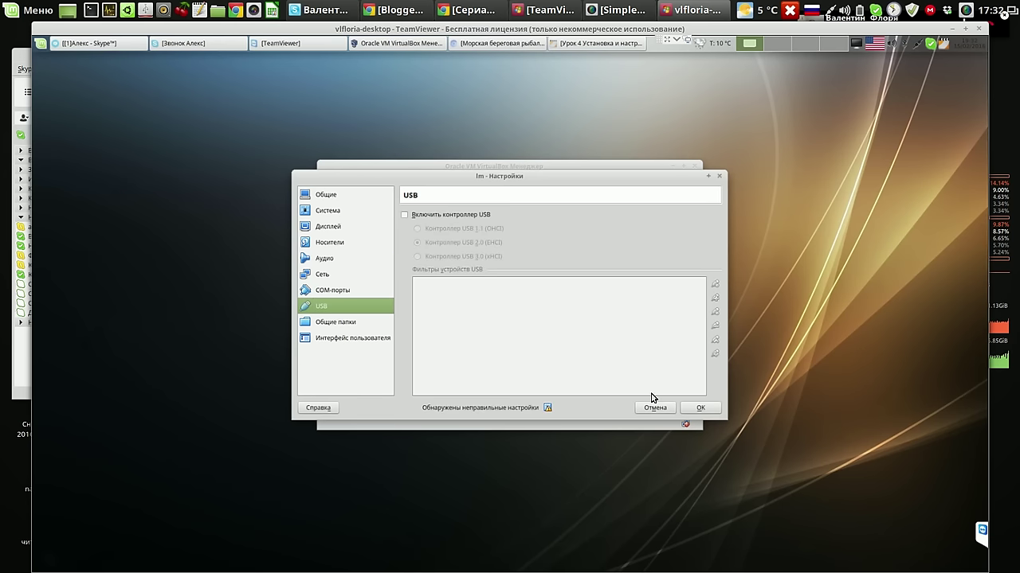
click(702, 407)
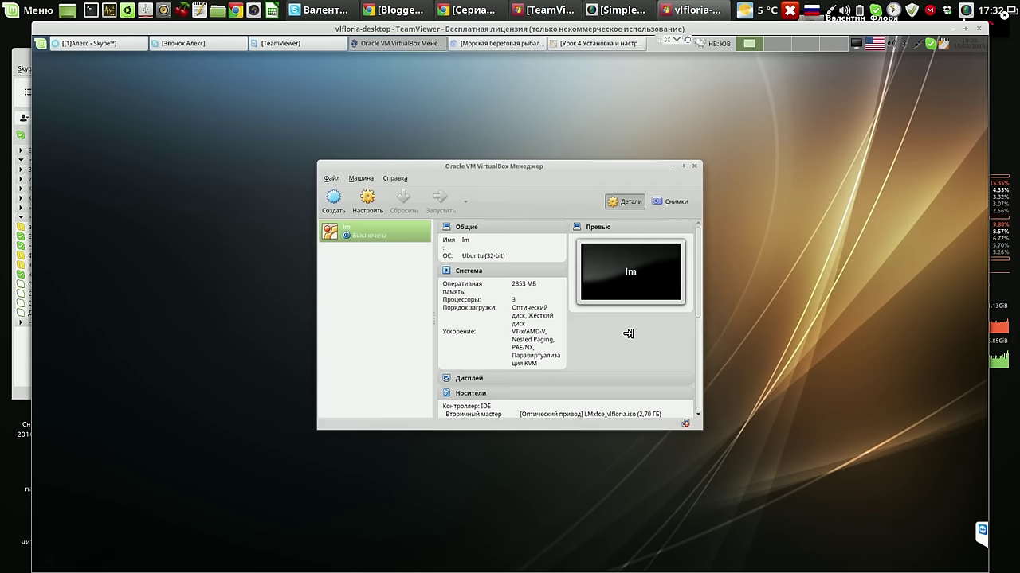
- Start the lm virtual machine and dismiss the mouse pointer integration notice
click(440, 201)
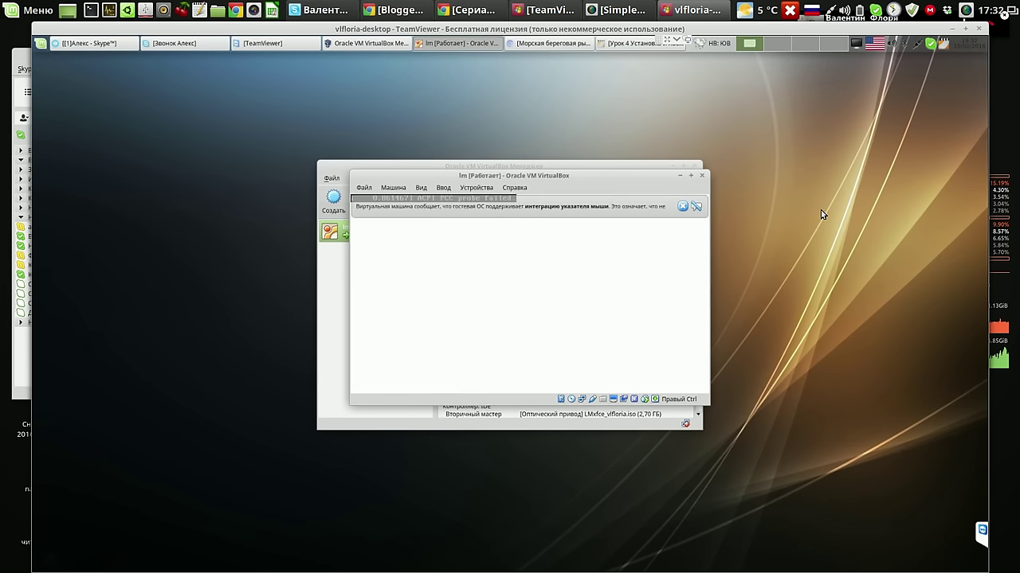
click(695, 206)
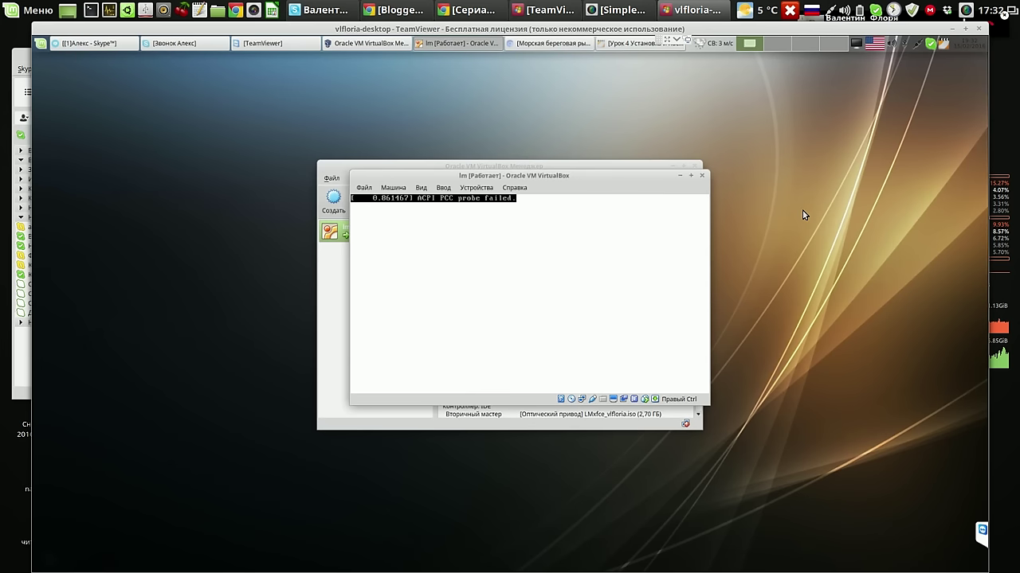